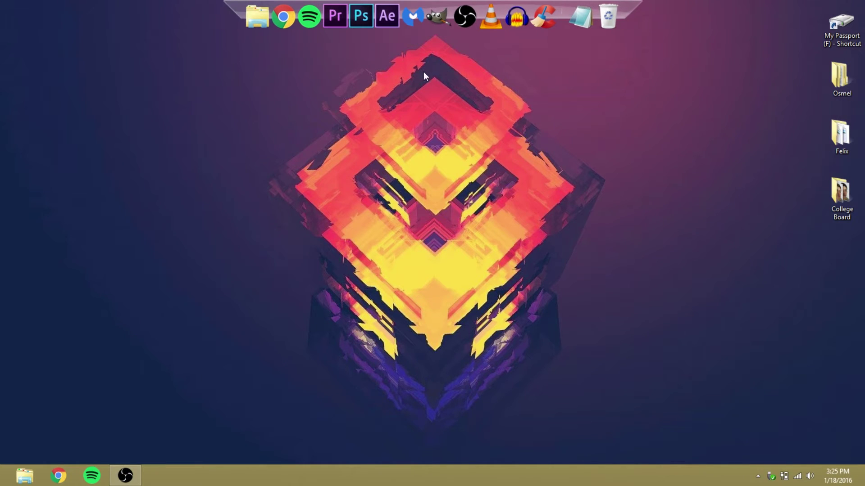
# Step: Launch Premiere Pro and open the recent project 'Laptop Buying Tips!' from the Welcome screen
pyautogui.click(335, 17)
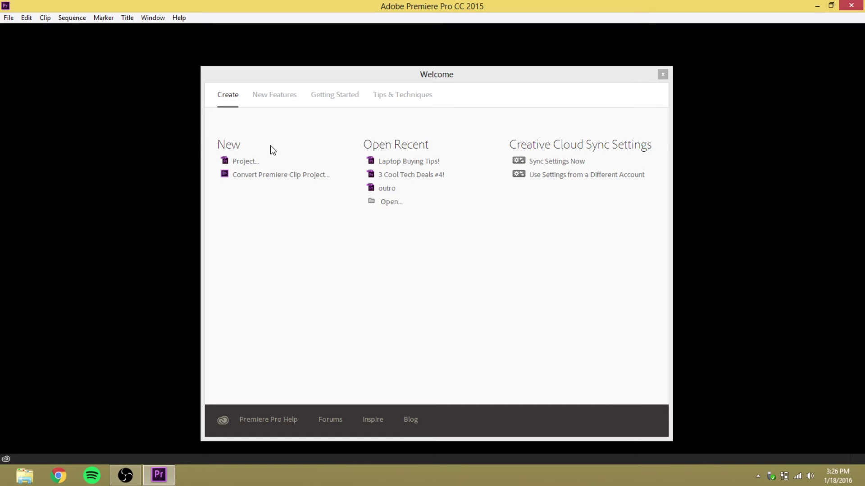
pyautogui.click(425, 164)
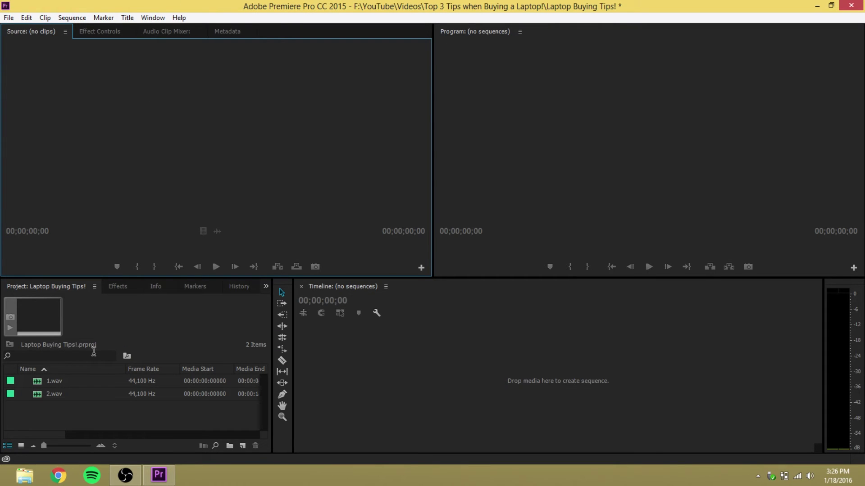
# Step: Open the Import dialog from the empty area of the Project panel
pyautogui.click(30, 290)
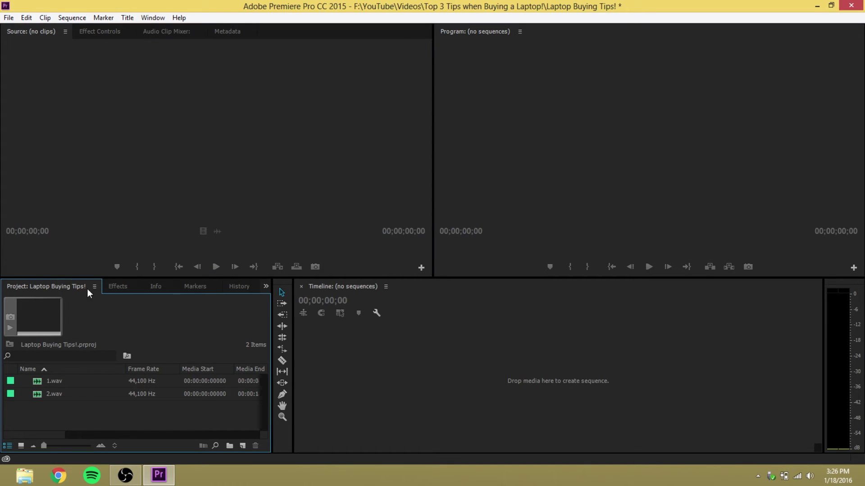
pyautogui.doubleClick(63, 410)
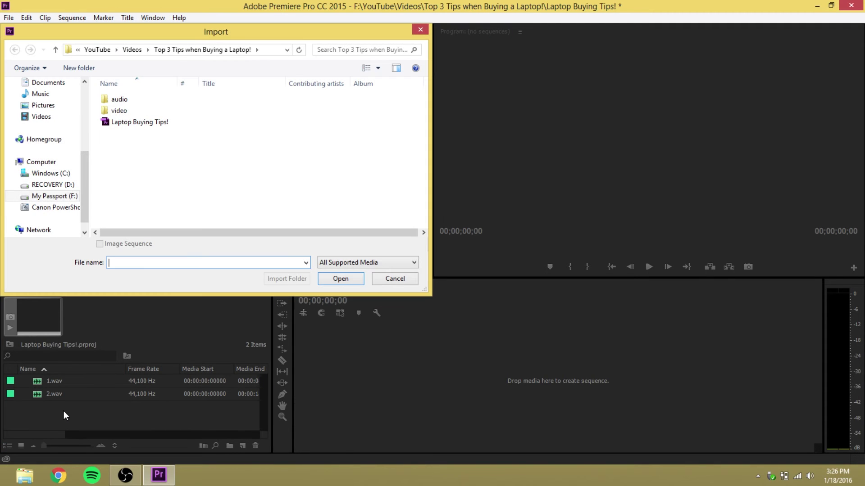
# Step: Import MVI_1608.MOV and MVI_1609.MOV from the project's video folder
pyautogui.moveTo(215, 32); pyautogui.dragTo(367, 69)
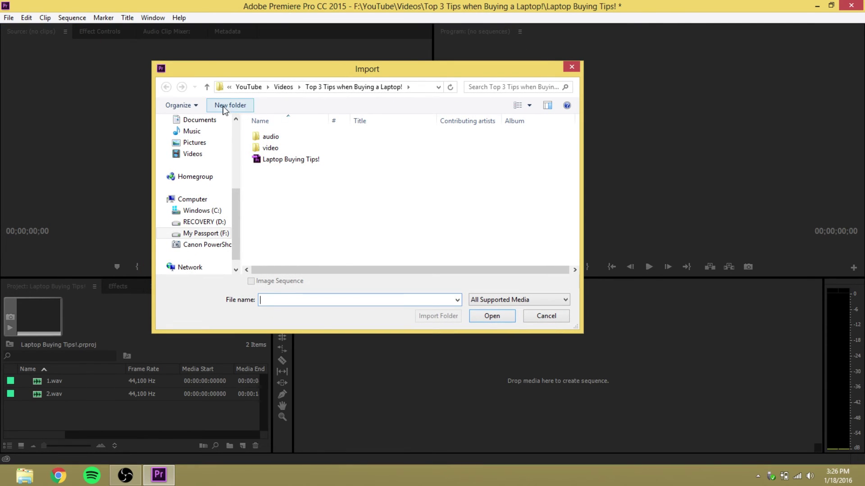
pyautogui.doubleClick(270, 147)
pyautogui.click(278, 150)
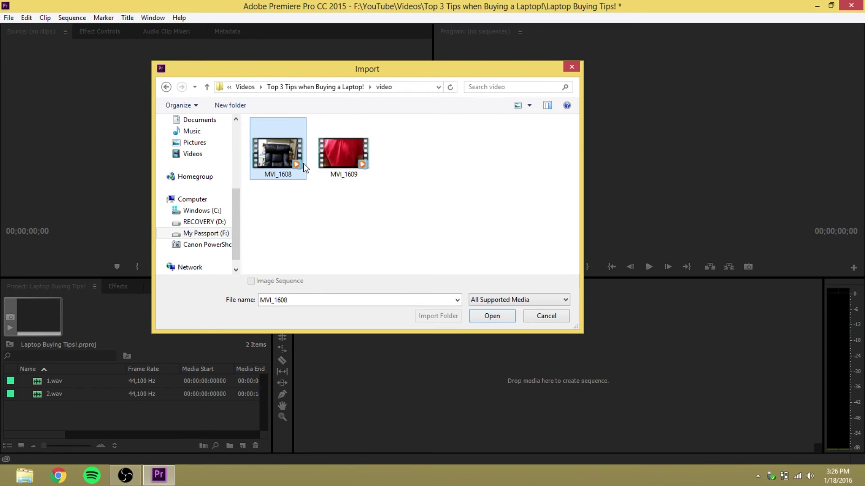
pyautogui.keyDown('ctrl'); pyautogui.click(343, 162); pyautogui.keyUp('ctrl')
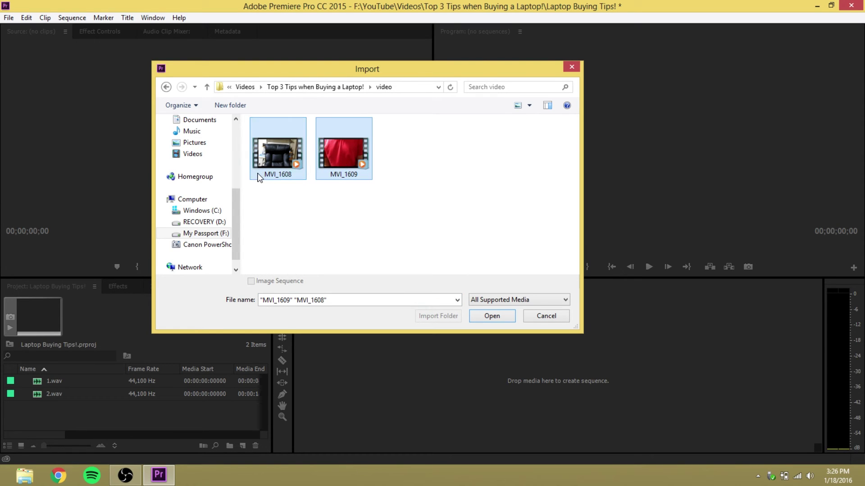
pyautogui.click(483, 319)
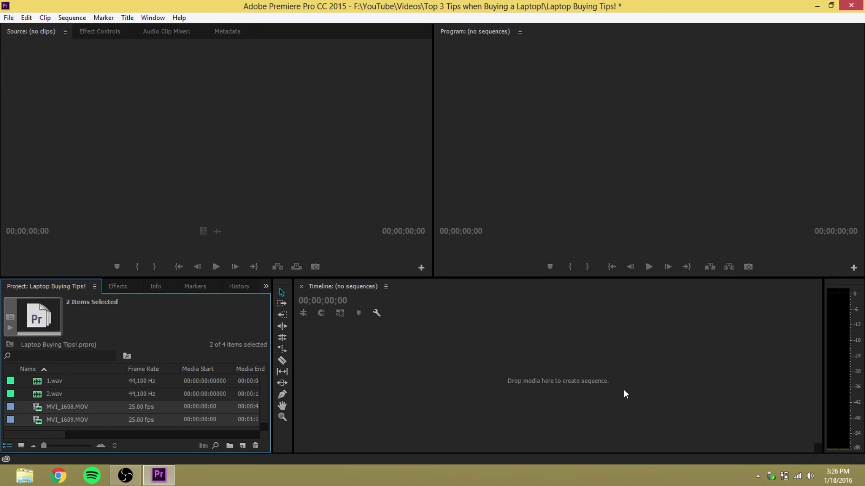
pyautogui.click(8, 18)
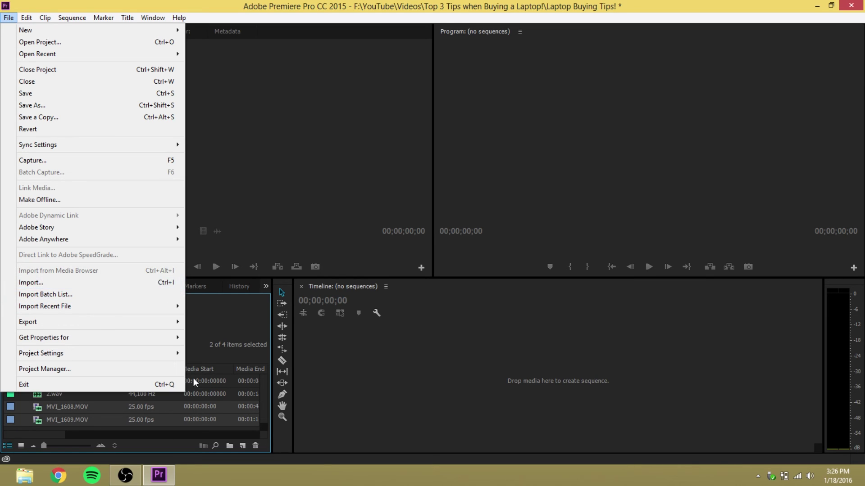
pyautogui.click(236, 144)
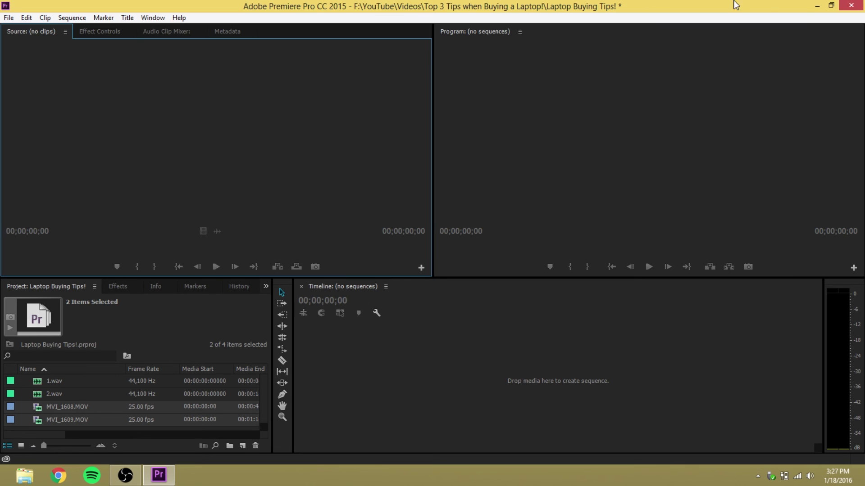
pyautogui.click(816, 5)
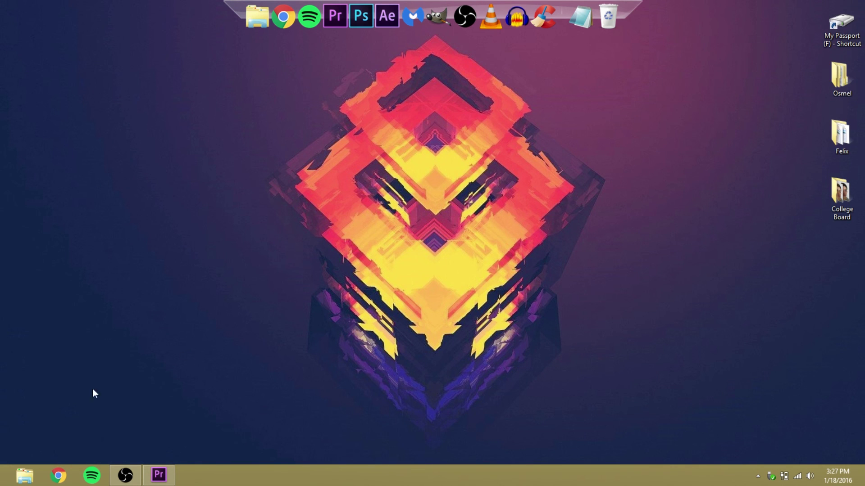
# Step: Restore the Premiere Pro window, then bring the OBS recording window to the front
pyautogui.click(159, 475)
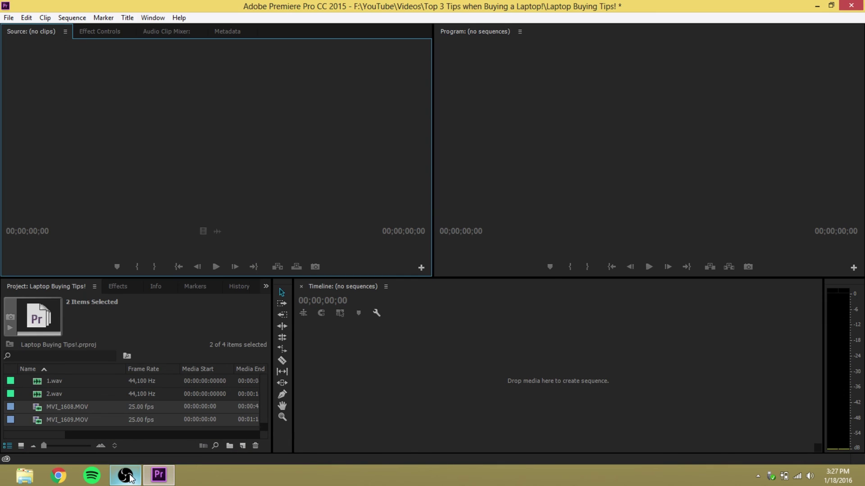
pyautogui.click(128, 477)
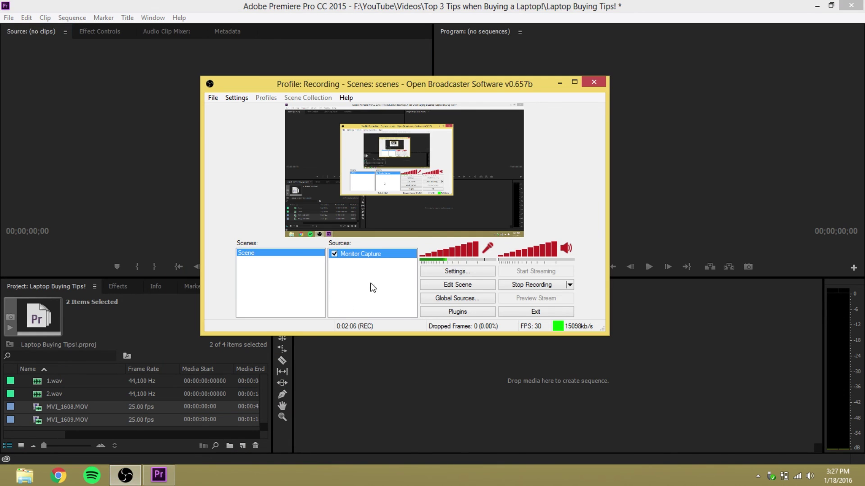